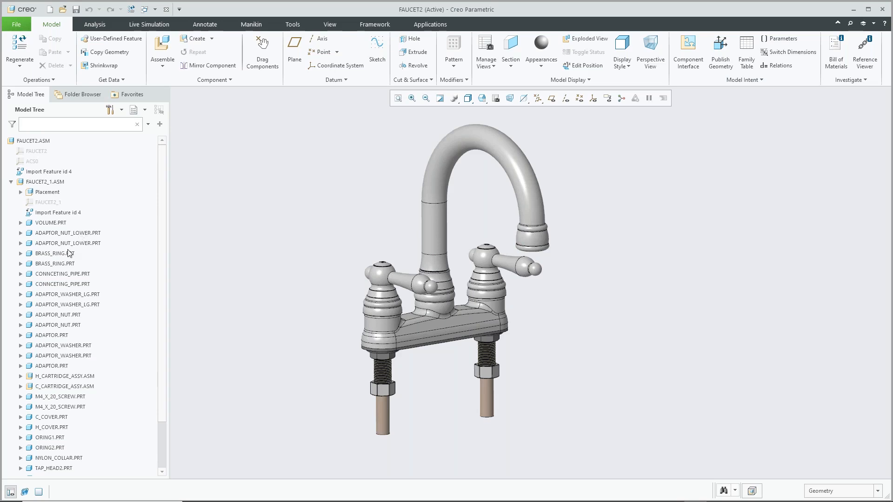
Look through the faucet assembly's components and the Fluid1 study's fluid domain material and thermal conditions in Live Simulation.
{"action": "scroll", "coordinate": [111, 277], "scroll_direction": "down", "scroll_amount": 3}
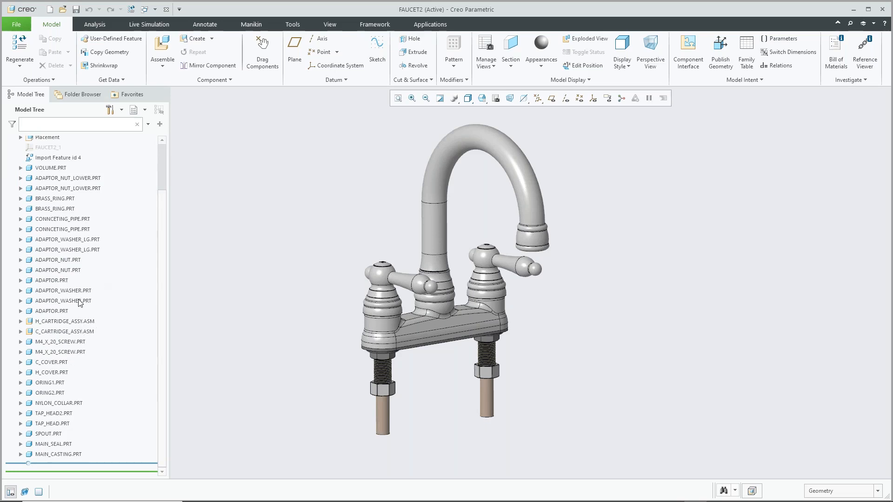
{"action": "scroll", "coordinate": [79, 302], "scroll_direction": "up", "scroll_amount": 3}
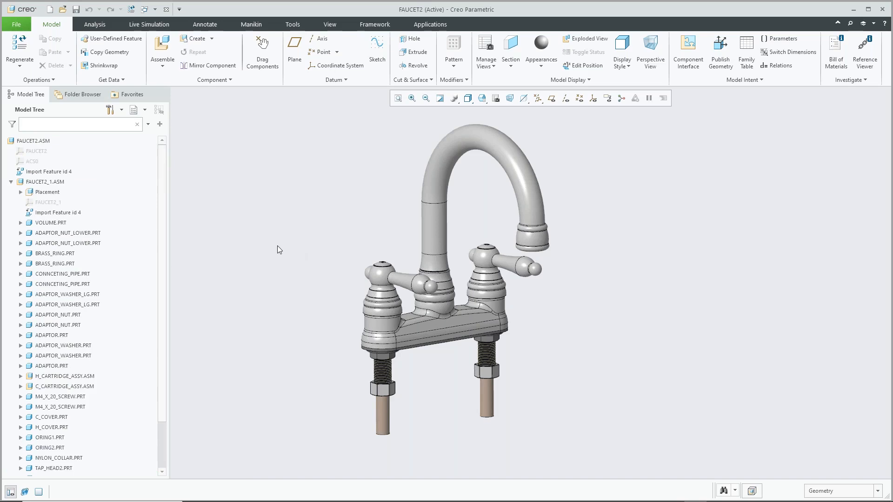
{"action": "left_click", "coordinate": [156, 27]}
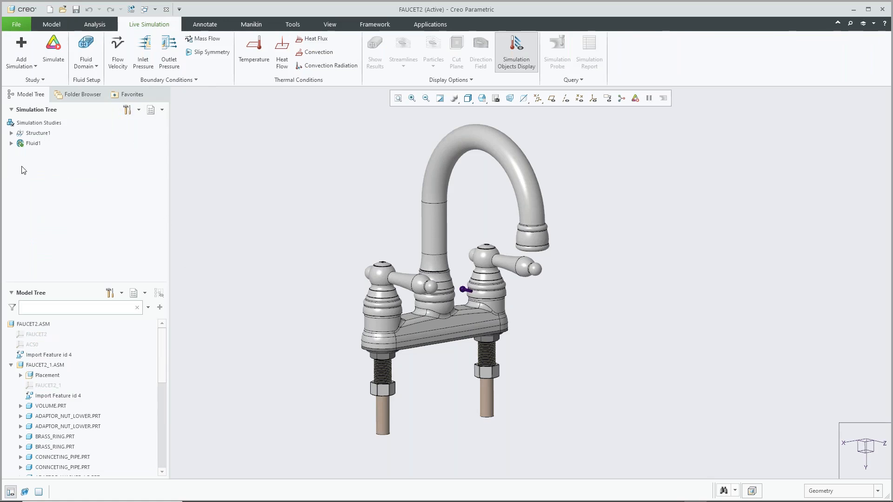
{"action": "left_click", "coordinate": [11, 143]}
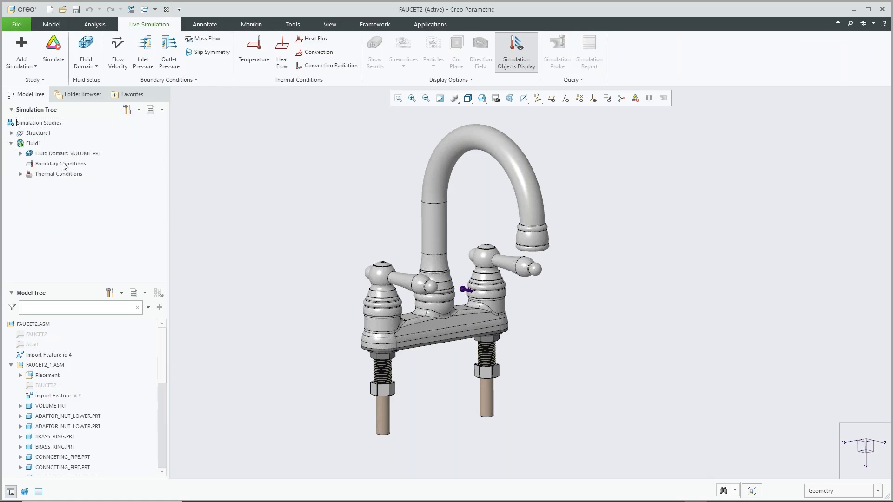
{"action": "left_click", "coordinate": [20, 154]}
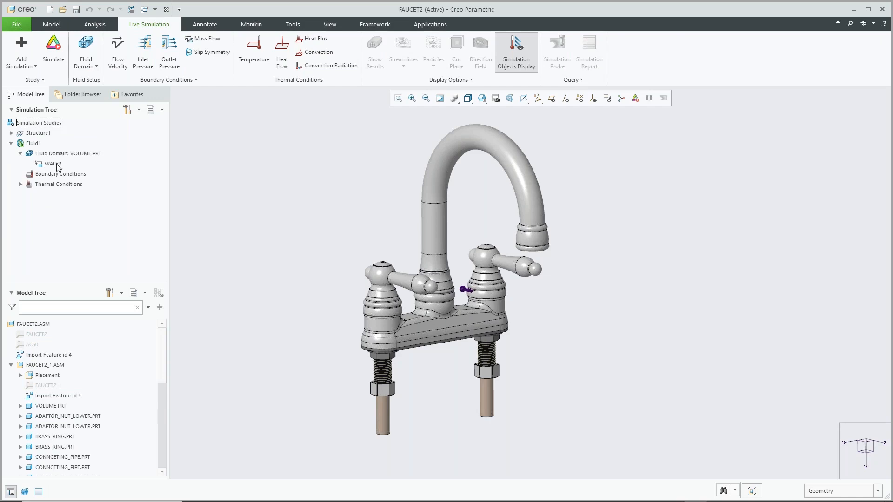
{"action": "left_click", "coordinate": [20, 185]}
In the saved 01_INLET view, apply a mass flow of 0.0315 kg/sec to the fluid surface at the left supply pipe's end.
{"action": "left_click", "coordinate": [468, 100]}
{"action": "left_click", "coordinate": [482, 100]}
{"action": "left_click", "coordinate": [482, 100]}
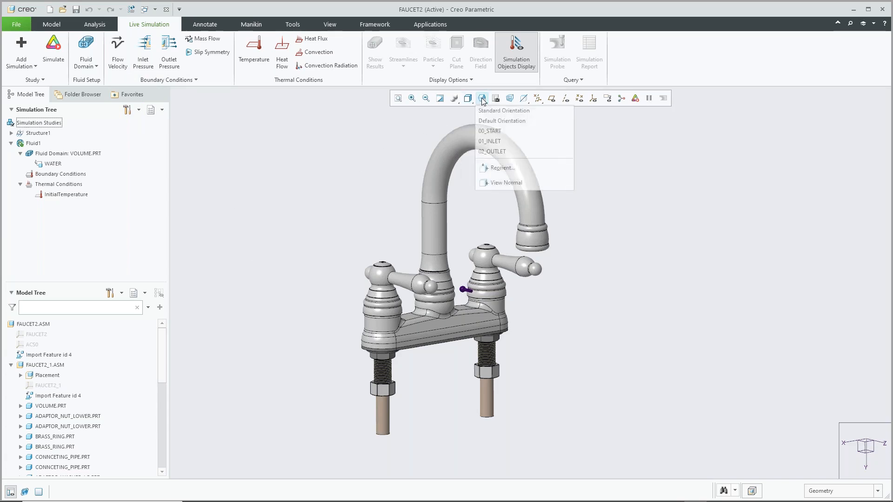
{"action": "left_click", "coordinate": [497, 140]}
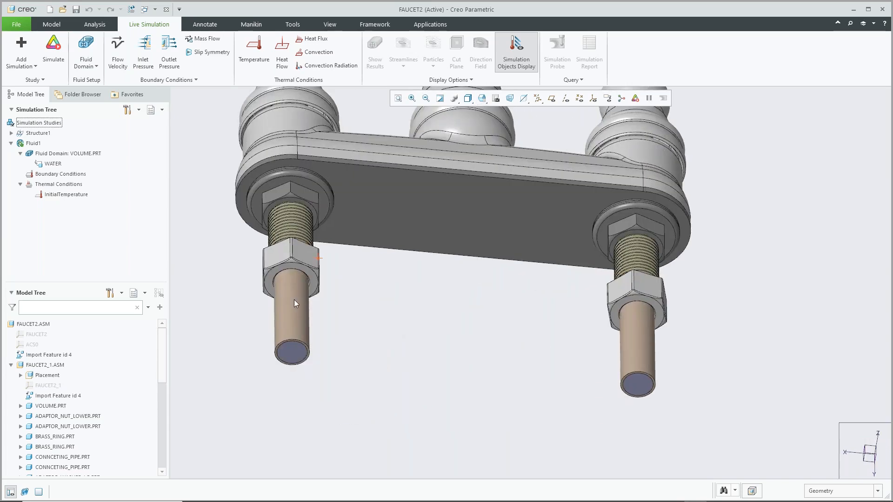
{"action": "left_click", "coordinate": [289, 352]}
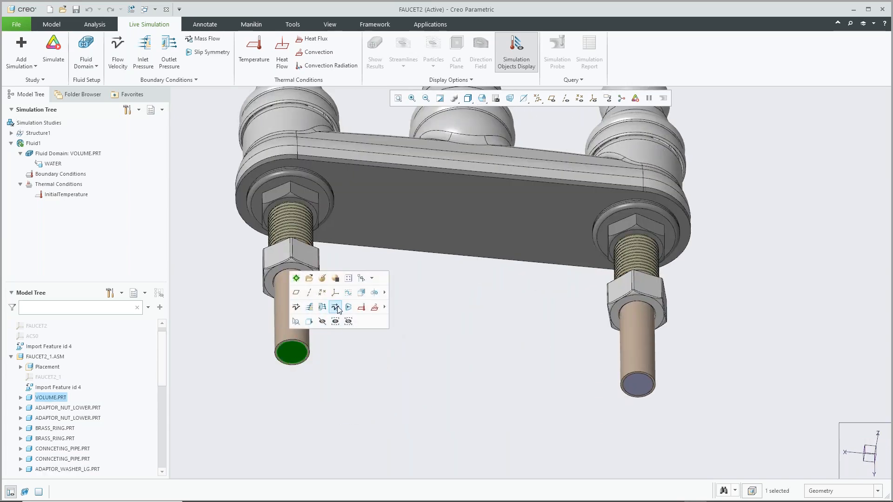
{"action": "left_click", "coordinate": [335, 307]}
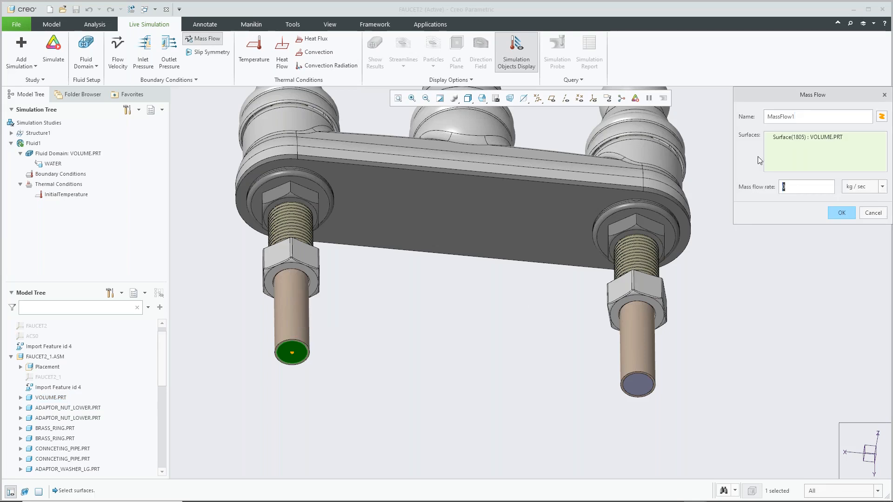
{"action": "type", "text": "0.3"}
{"action": "left_click", "coordinate": [841, 213]}
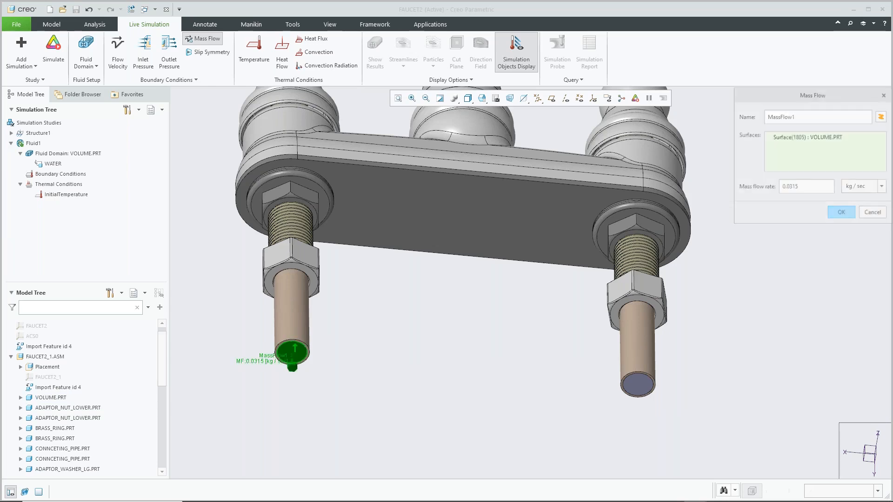
Apply a mass flow of 0.0315 kg/sec to the fluid surface at the right supply pipe's end.
{"action": "left_click", "coordinate": [636, 384]}
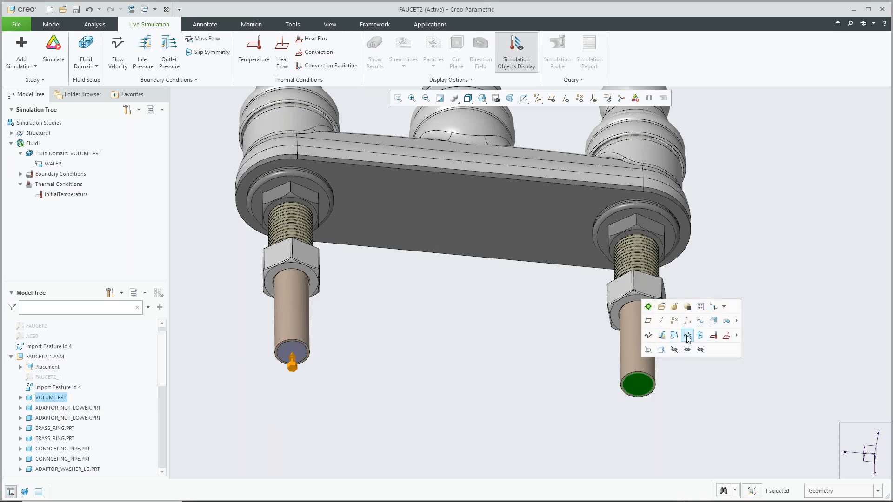
{"action": "left_click", "coordinate": [685, 337]}
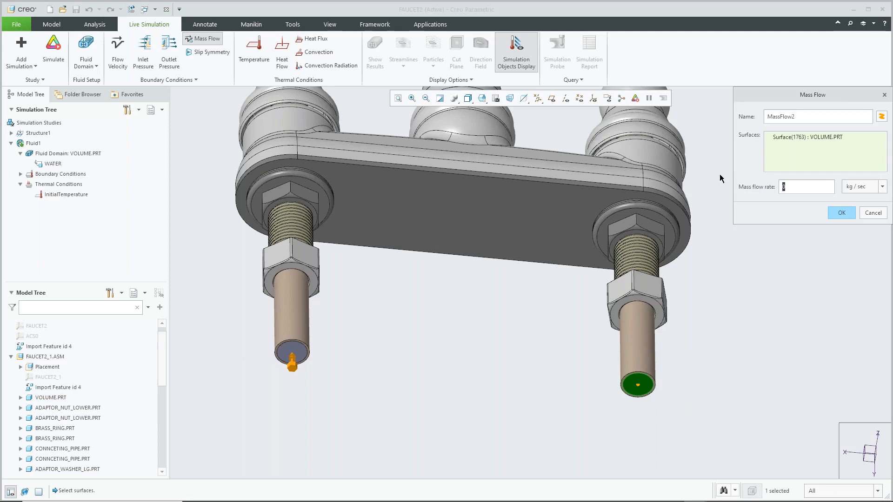
{"action": "type", "text": "0.0315"}
{"action": "key", "text": "Return"}
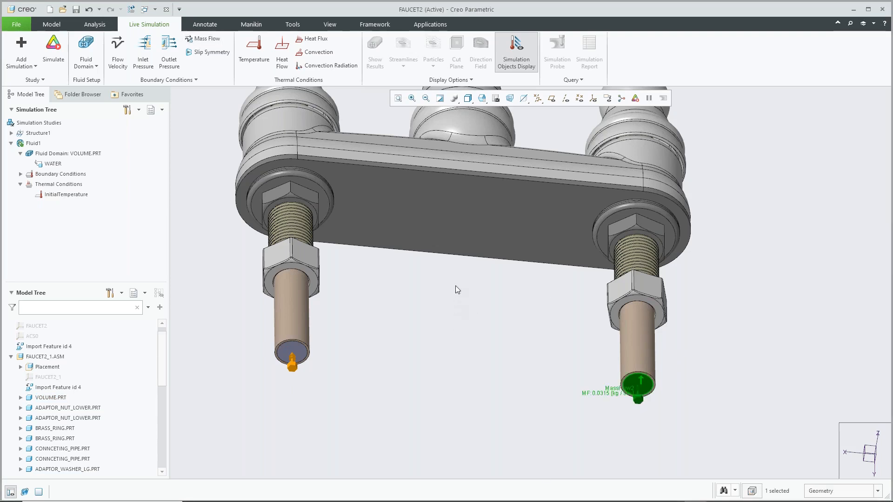
{"action": "left_click", "coordinate": [386, 293]}
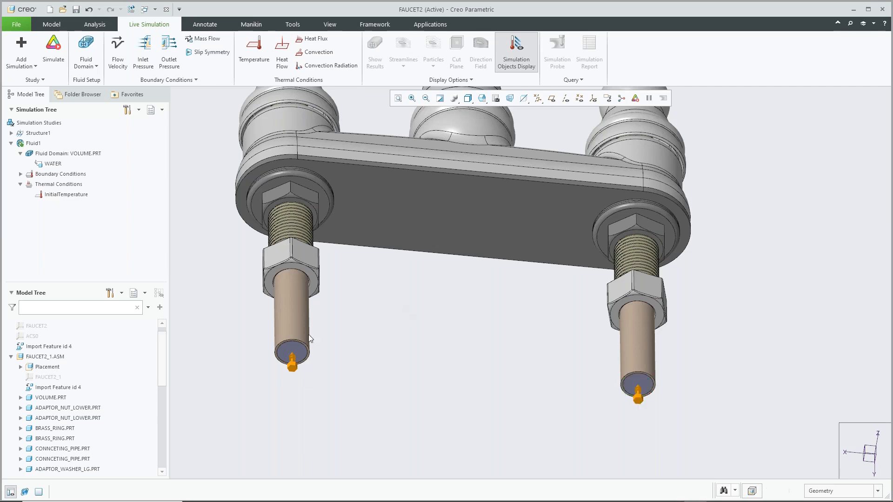
Prescribe a temperature of 5 C on the left supply pipe's inlet surface.
{"action": "left_click", "coordinate": [293, 348]}
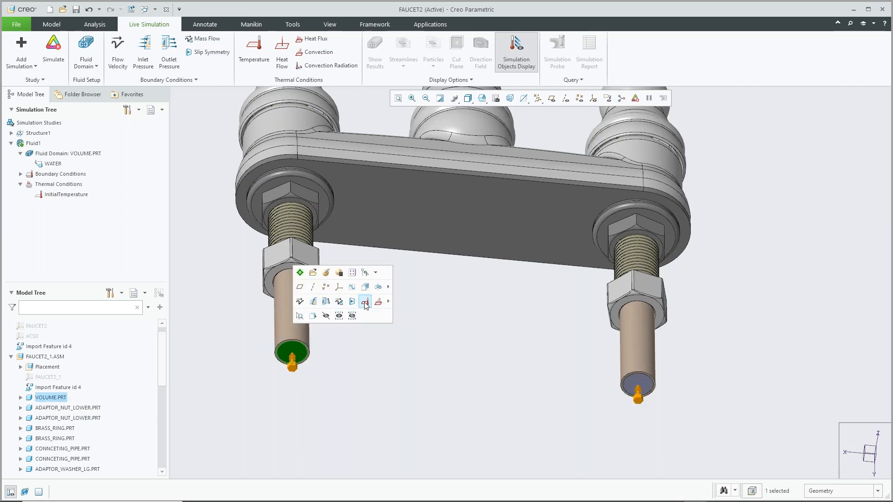
{"action": "left_click", "coordinate": [364, 304]}
{"action": "left_click", "coordinate": [870, 189]}
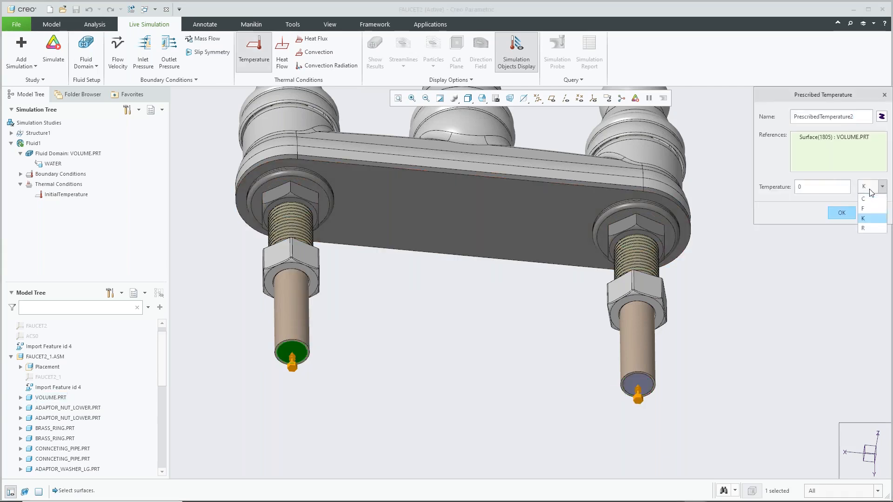
{"action": "left_click", "coordinate": [863, 199]}
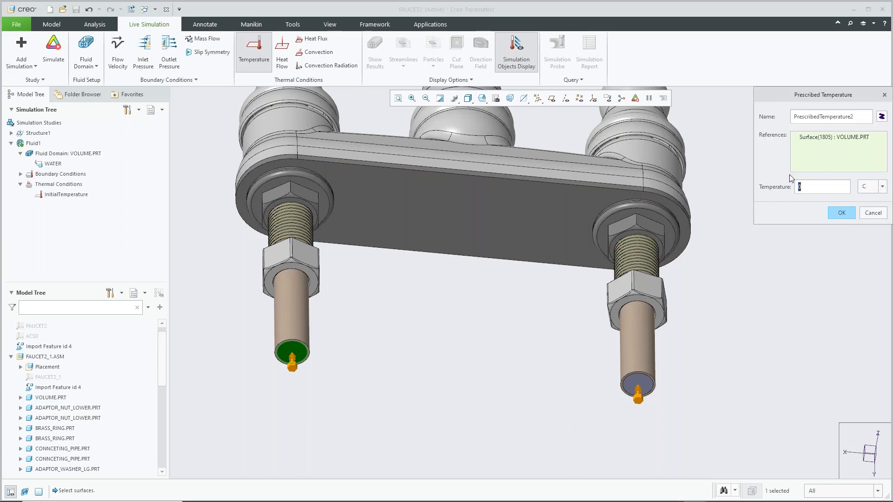
{"action": "type", "text": "5"}
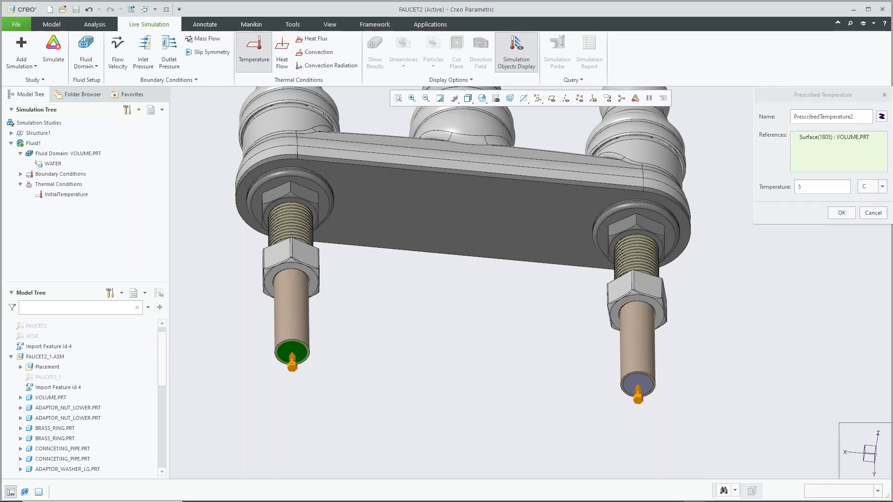
{"action": "key", "text": "Return"}
Prescribe a temperature of 50 C on the right supply pipe's inlet surface.
{"action": "left_click", "coordinate": [638, 379]}
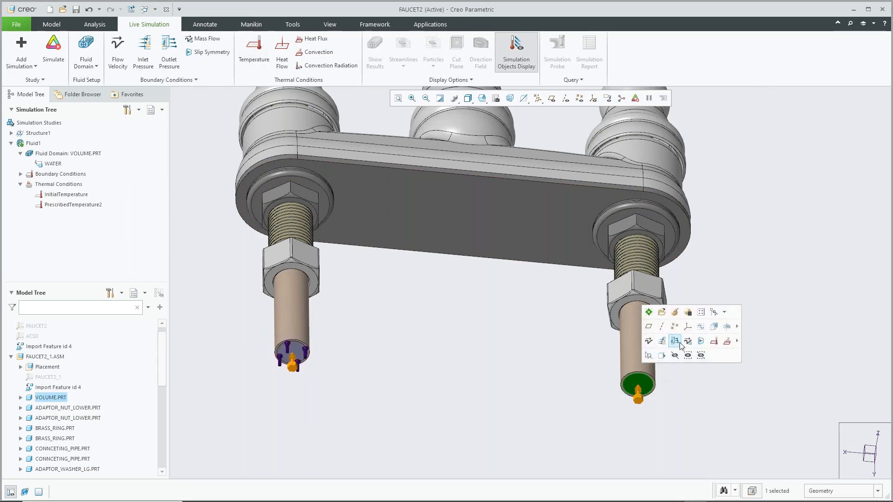
{"action": "left_click", "coordinate": [713, 342]}
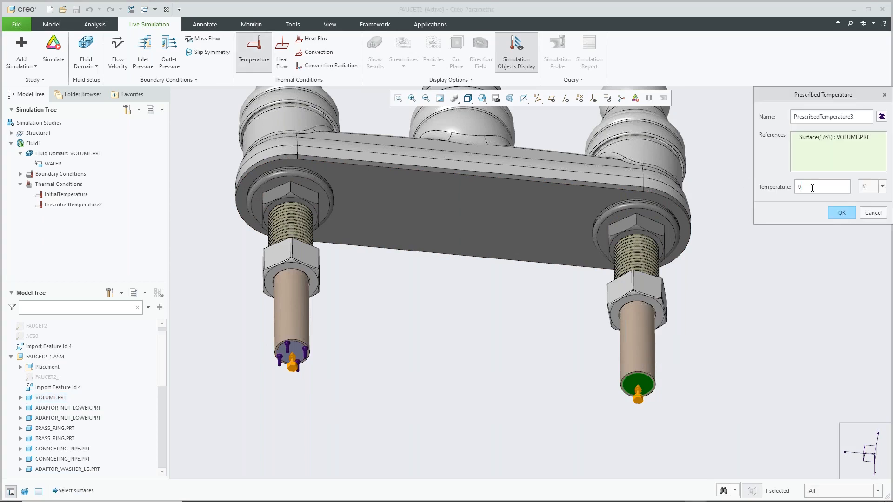
{"action": "type", "text": "50"}
{"action": "left_click", "coordinate": [870, 186]}
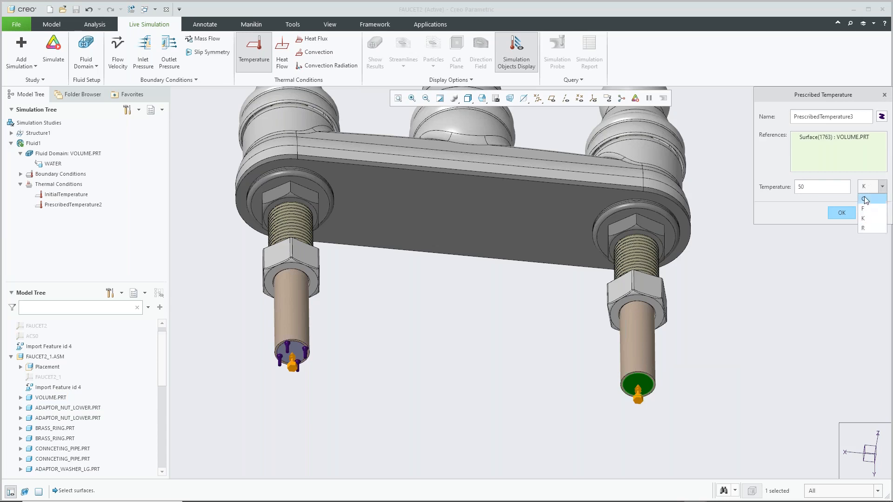
{"action": "left_click", "coordinate": [866, 207]}
{"action": "middle_click", "coordinate": [751, 247]}
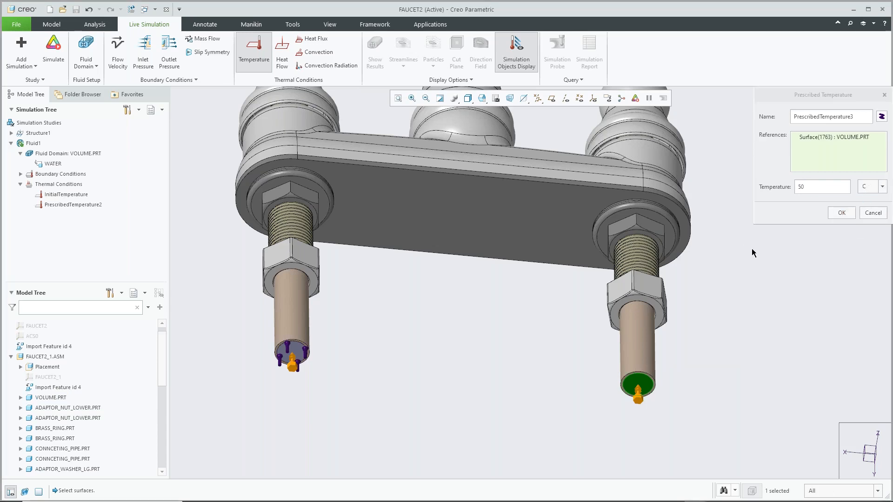
In the saved 02_OUTLET view, apply an outlet pressure of 0 Pa to the fluid surface at the spout's end.
{"action": "left_click", "coordinate": [485, 100]}
{"action": "left_click", "coordinate": [494, 152]}
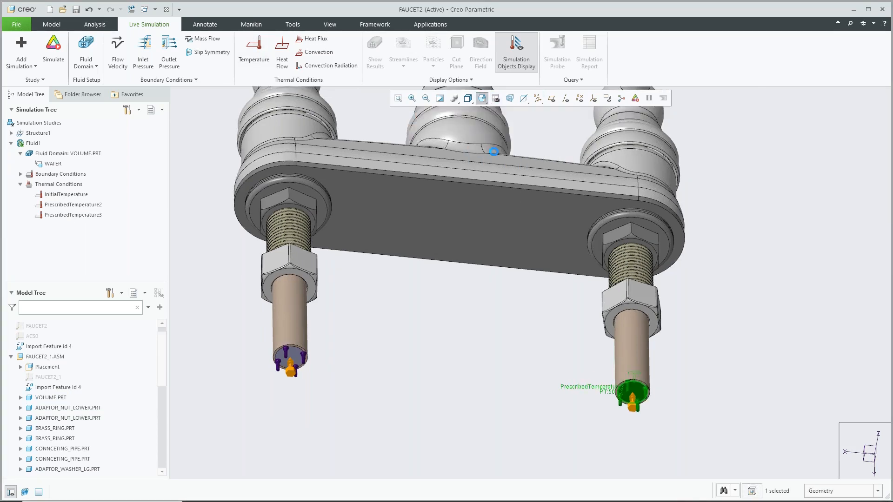
{"action": "left_click", "coordinate": [509, 242]}
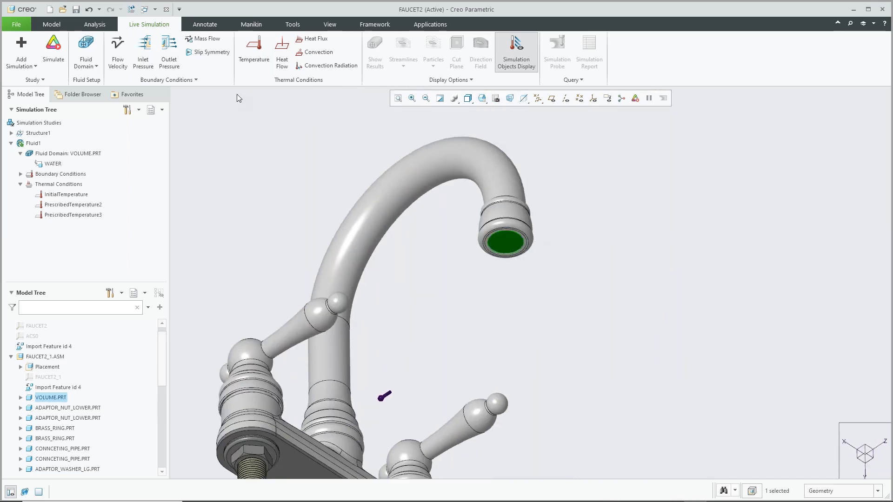
{"action": "left_click", "coordinate": [171, 57]}
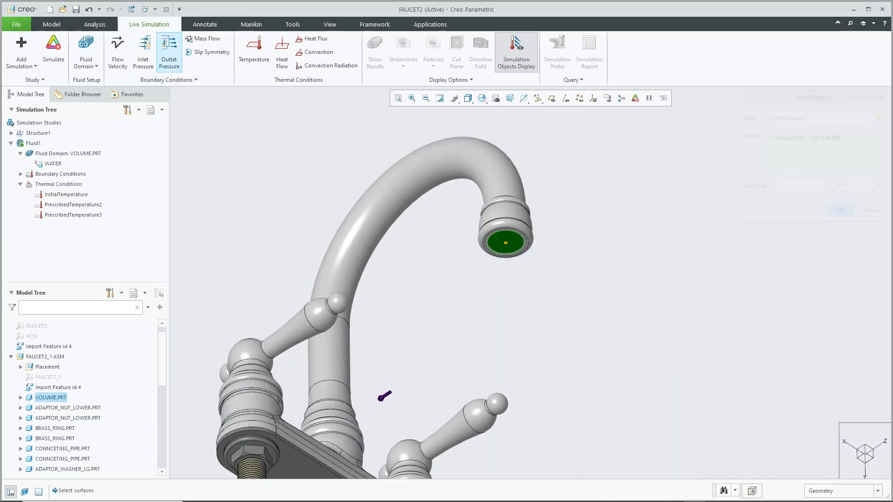
{"action": "left_click", "coordinate": [837, 213]}
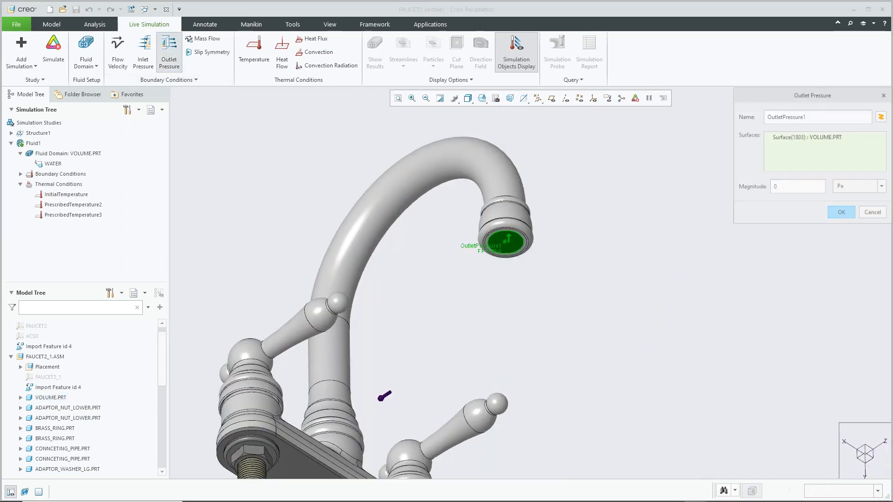
Switch the fluid study to transient mode and run the simulation with the whole faucet in view.
{"action": "left_click", "coordinate": [488, 100]}
{"action": "left_click", "coordinate": [501, 137]}
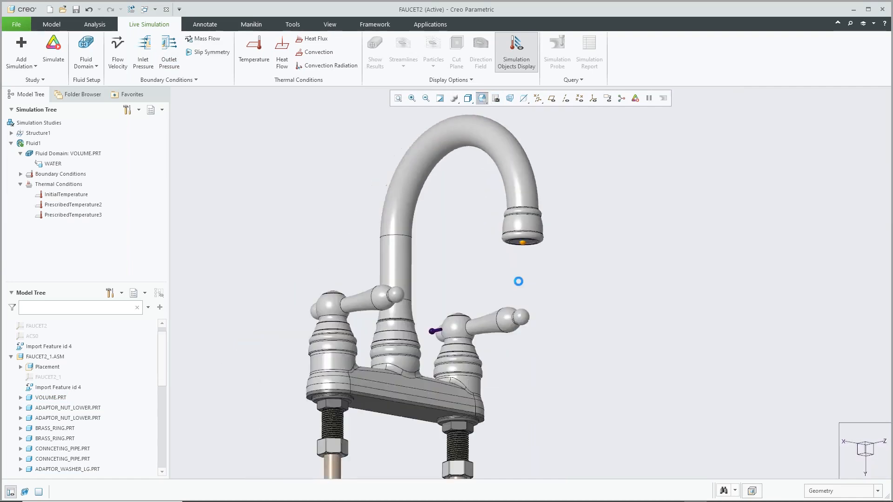
{"action": "left_click", "coordinate": [37, 80]}
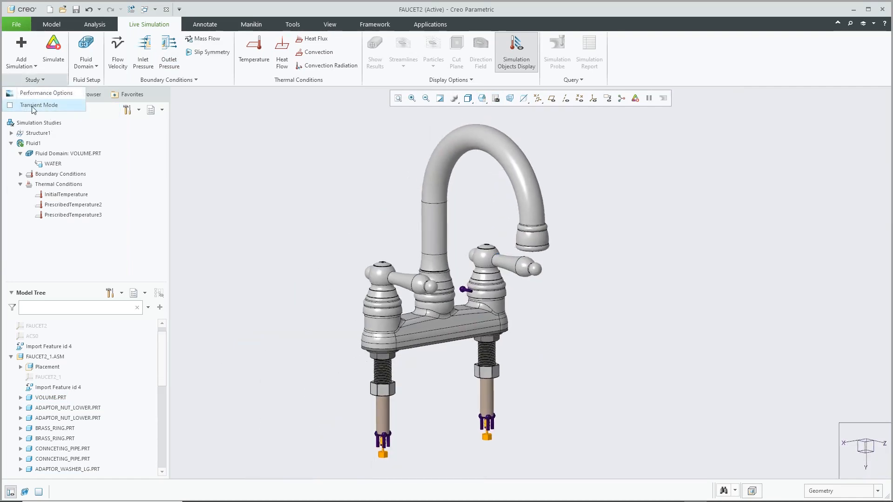
{"action": "left_click", "coordinate": [32, 106]}
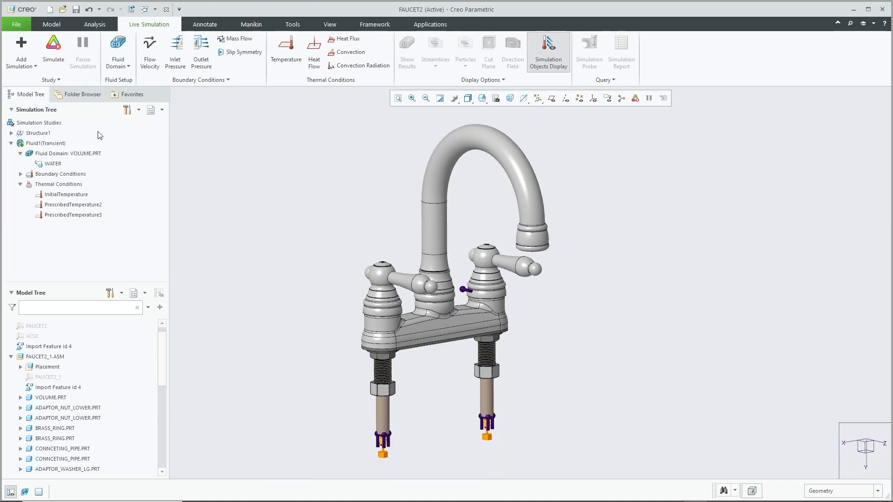
{"action": "left_click", "coordinate": [53, 49]}
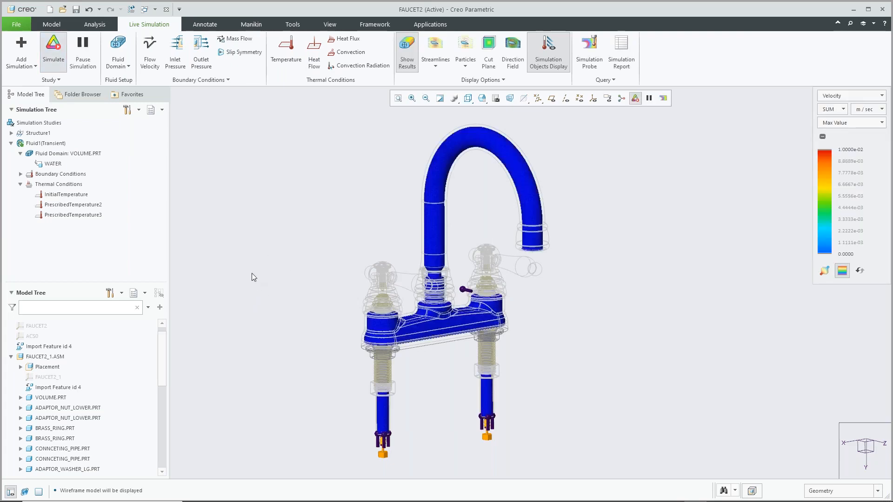
{"action": "left_click", "coordinate": [21, 174]}
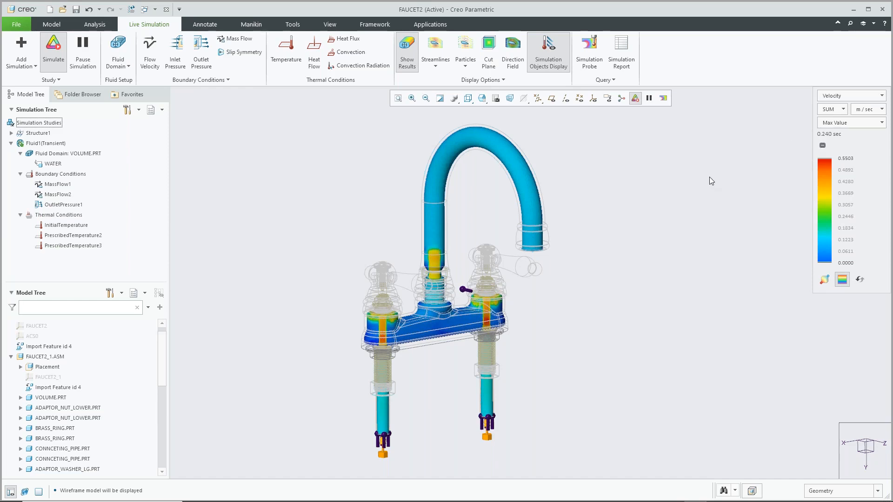
Probe the velocity at a point on the spout's outlet surface and display it as a graph over time.
{"action": "left_click", "coordinate": [482, 98]}
{"action": "left_click", "coordinate": [492, 151]}
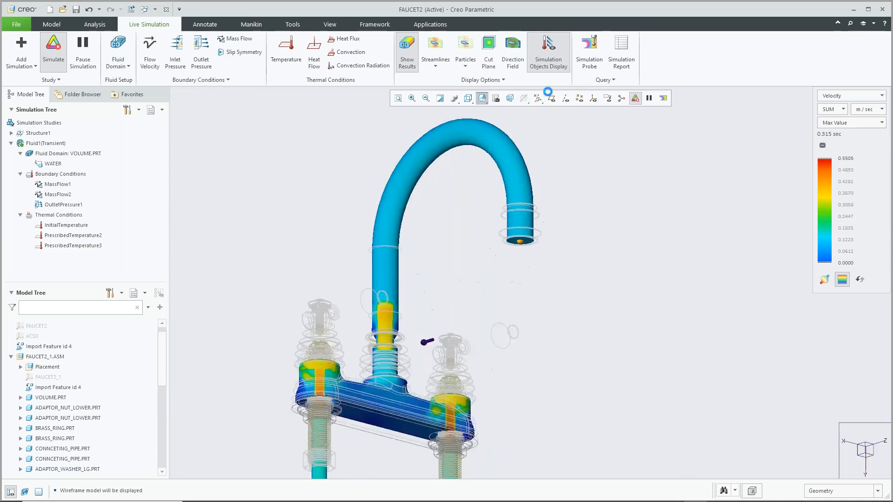
{"action": "left_click", "coordinate": [590, 66]}
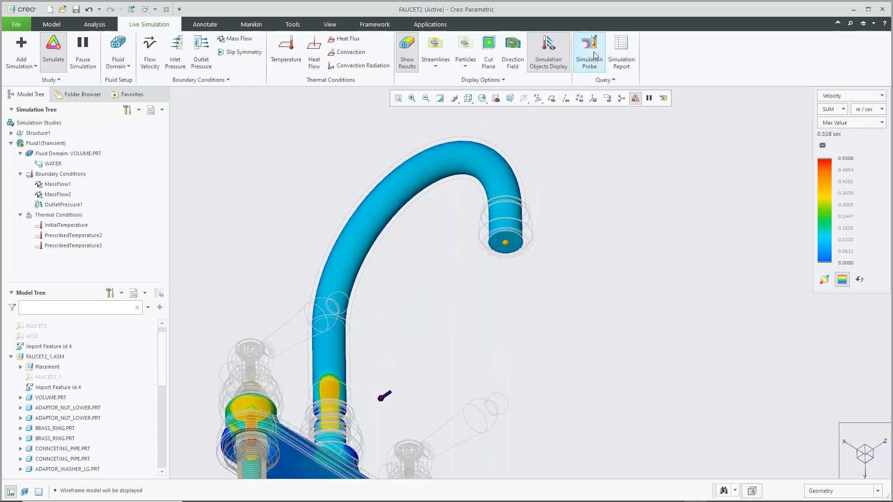
{"action": "left_click", "coordinate": [502, 243]}
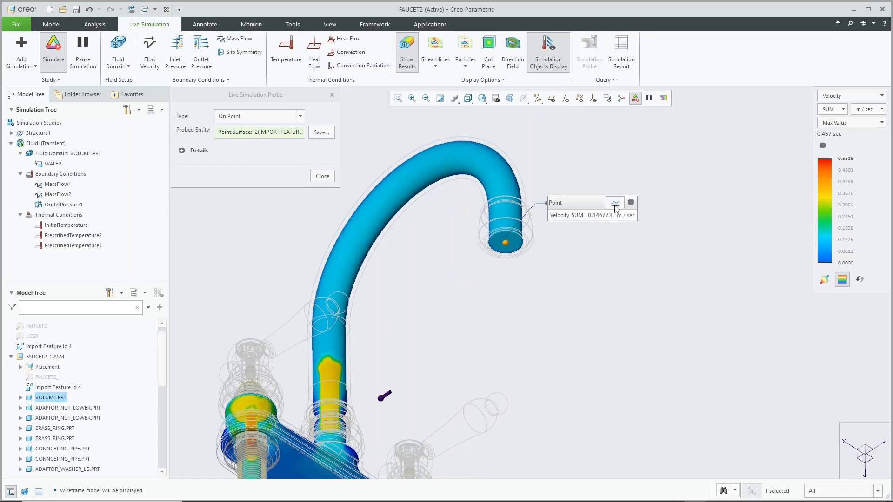
{"action": "left_click", "coordinate": [615, 203]}
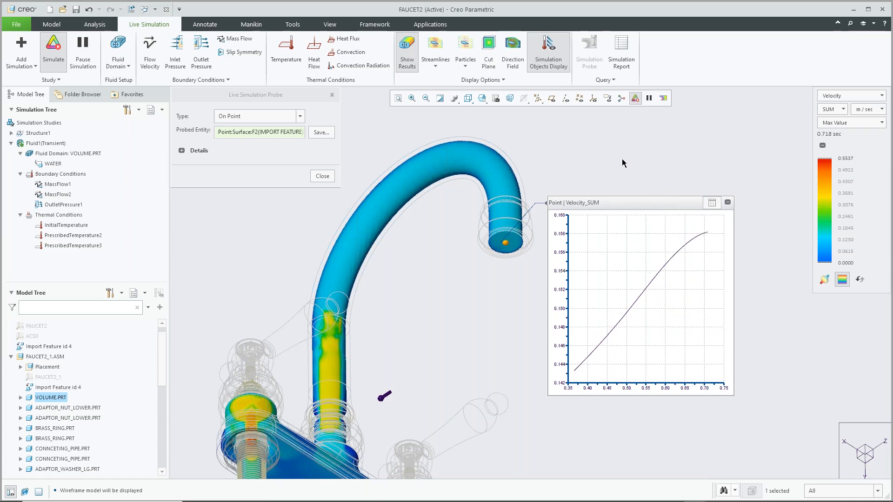
Close the outlet velocity probe and switch the fluid study from transient to steady-state mode.
{"action": "middle_click", "coordinate": [570, 164]}
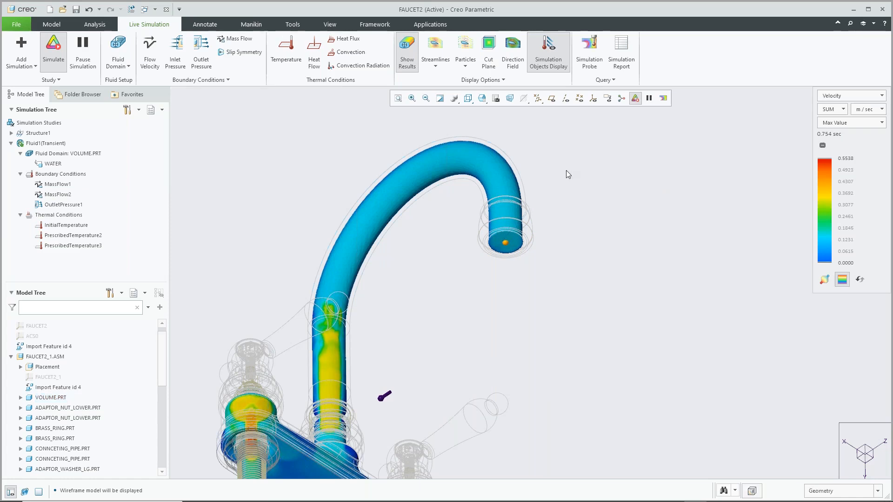
{"action": "scroll", "coordinate": [588, 173], "scroll_direction": "up", "scroll_amount": 1}
{"action": "mouse_move", "coordinate": [588, 172]}
{"action": "middle_mouse_down"}
{"action": "mouse_move", "coordinate": [593, 265]}
{"action": "mouse_move", "coordinate": [601, 254]}
{"action": "mouse_move", "coordinate": [434, 159]}
{"action": "mouse_move", "coordinate": [517, 337]}
{"action": "middle_mouse_up"}
{"action": "scroll", "coordinate": [588, 171], "scroll_direction": "up", "scroll_amount": 2}
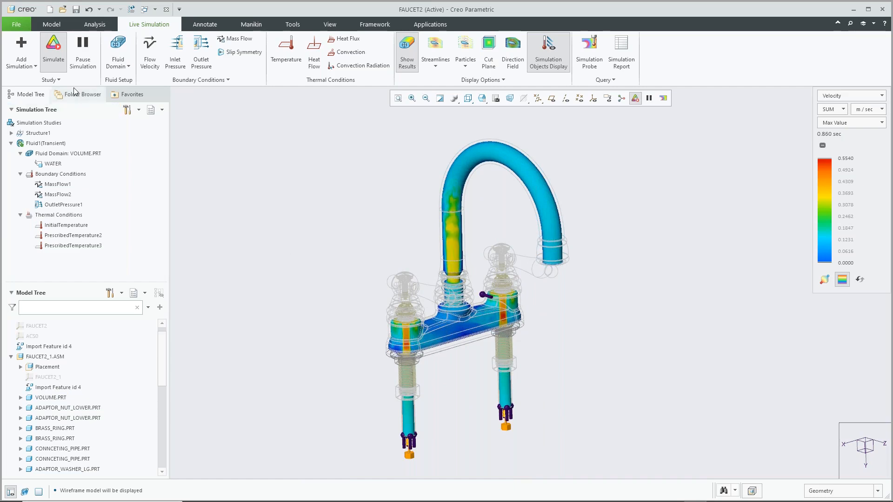
{"action": "left_click", "coordinate": [59, 79]}
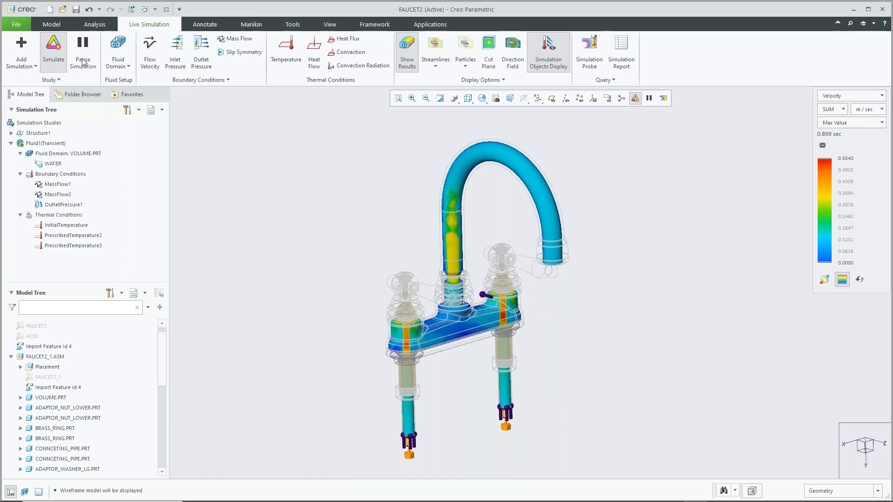
{"action": "left_click", "coordinate": [54, 81]}
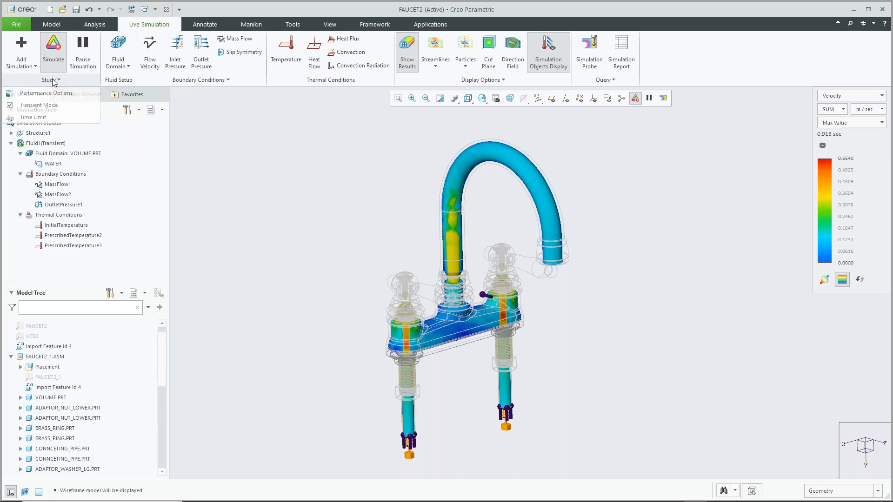
{"action": "left_click", "coordinate": [36, 107]}
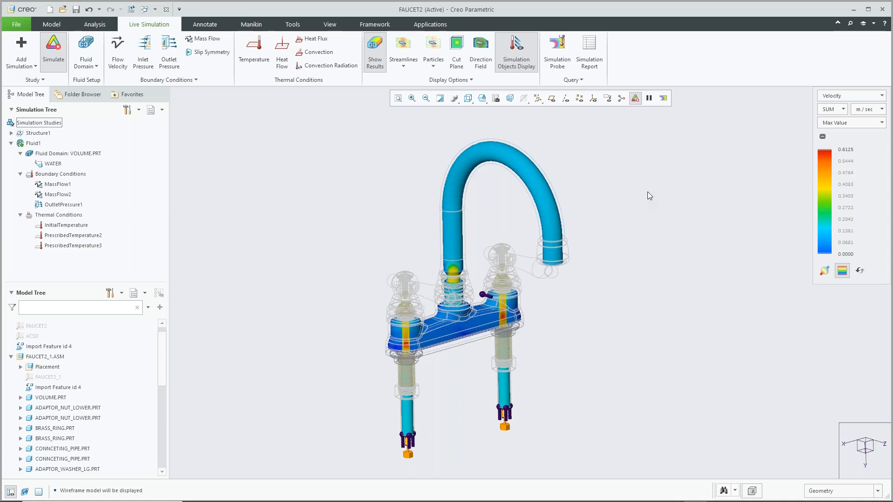
Display the fluid results as temperature in degrees Celsius.
{"action": "left_click", "coordinate": [842, 96]}
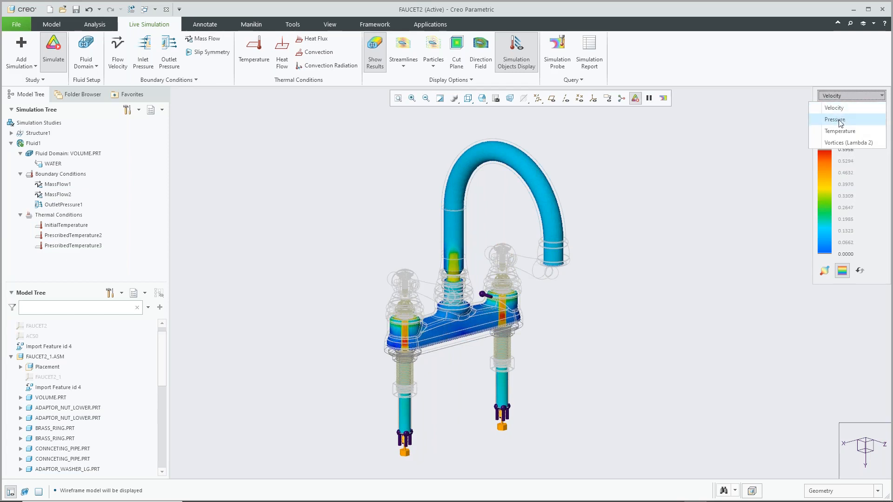
{"action": "left_click", "coordinate": [845, 131]}
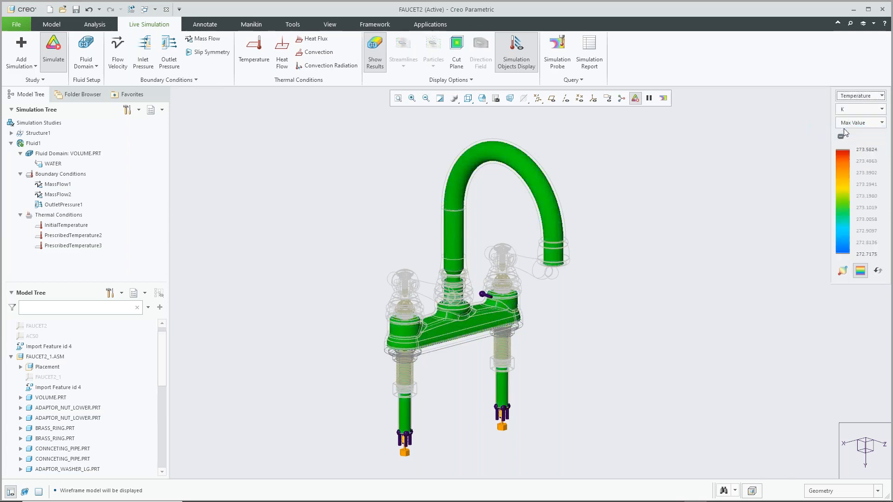
{"action": "left_click", "coordinate": [849, 109]}
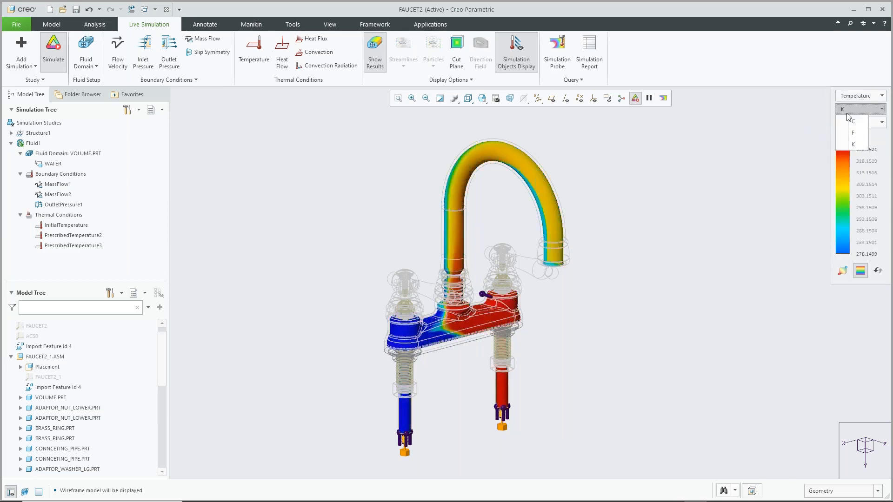
{"action": "left_click", "coordinate": [853, 122]}
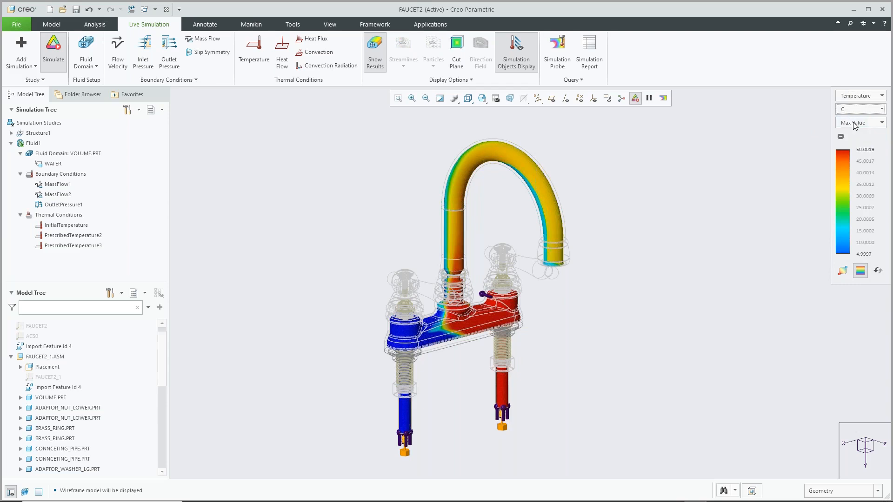
Show the temperature as a composite plot and move its legend range up to hotter water, centred at about 44 C.
{"action": "left_click", "coordinate": [852, 122]}
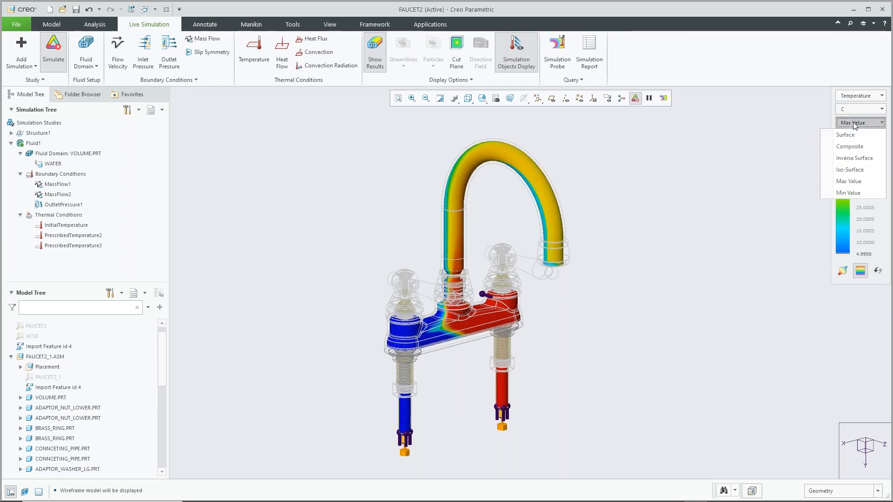
{"action": "left_click", "coordinate": [849, 147]}
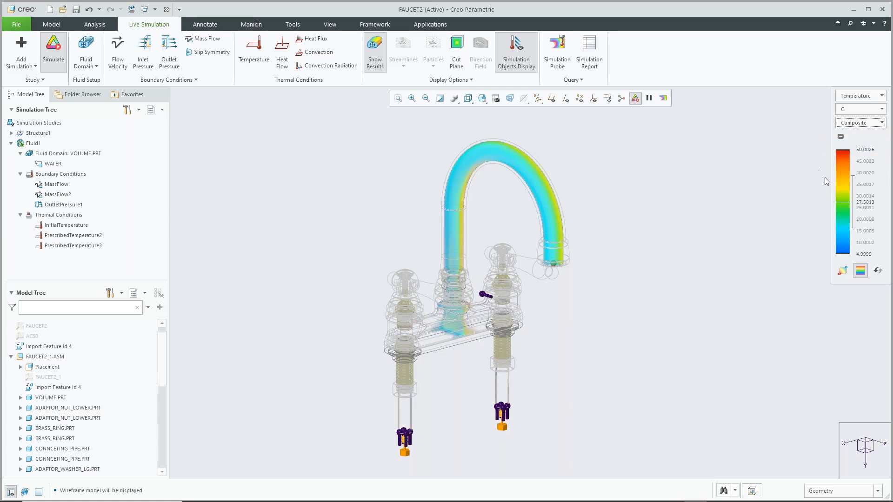
{"action": "mouse_move", "coordinate": [841, 201]}
{"action": "left_mouse_down"}
{"action": "mouse_move", "coordinate": [848, 236]}
{"action": "mouse_move", "coordinate": [847, 166]}
{"action": "mouse_move", "coordinate": [850, 198]}
{"action": "mouse_move", "coordinate": [849, 177]}
{"action": "left_mouse_up"}
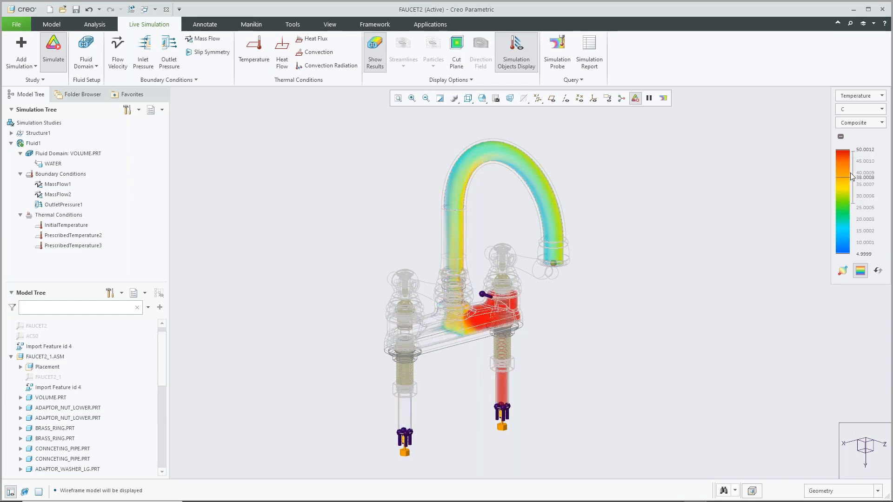
{"action": "mouse_move", "coordinate": [854, 152]}
{"action": "left_mouse_down"}
{"action": "mouse_move", "coordinate": [846, 206]}
{"action": "mouse_move", "coordinate": [846, 163]}
{"action": "left_mouse_up"}
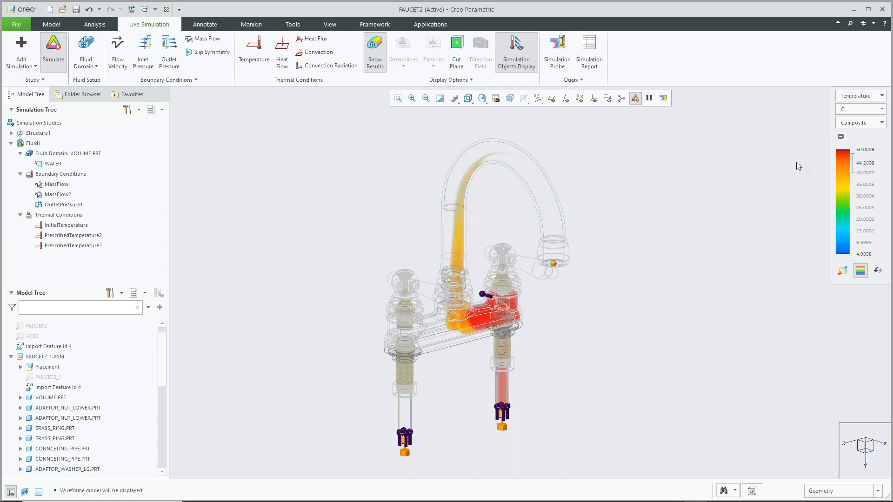
Return the results to velocity and display them as Max Value.
{"action": "left_click", "coordinate": [851, 96]}
{"action": "left_click", "coordinate": [852, 104]}
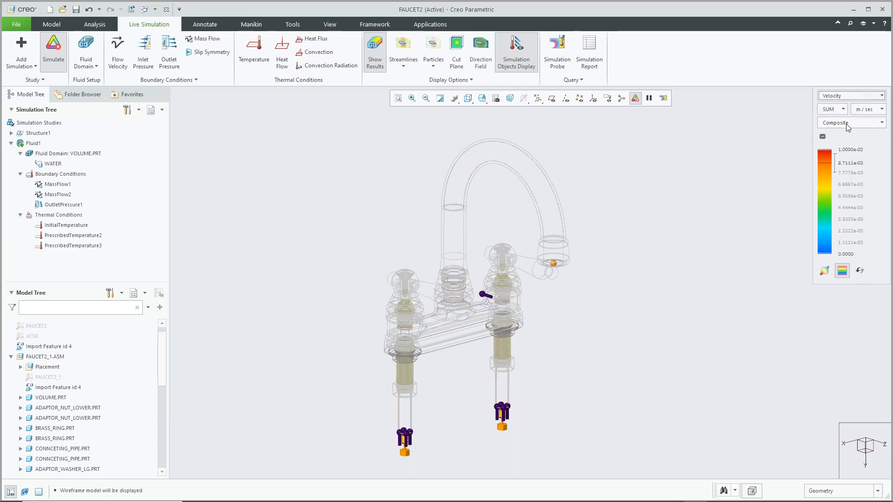
{"action": "left_click", "coordinate": [842, 123]}
{"action": "left_click", "coordinate": [843, 182]}
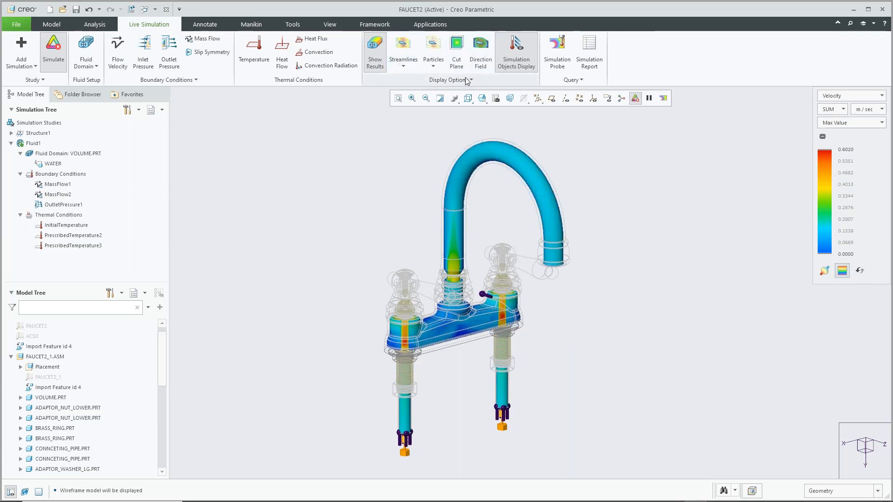
Hide the full fluid results and show the velocity direction field on a plane through the faucet.
{"action": "left_click", "coordinate": [377, 51]}
{"action": "left_click", "coordinate": [477, 46]}
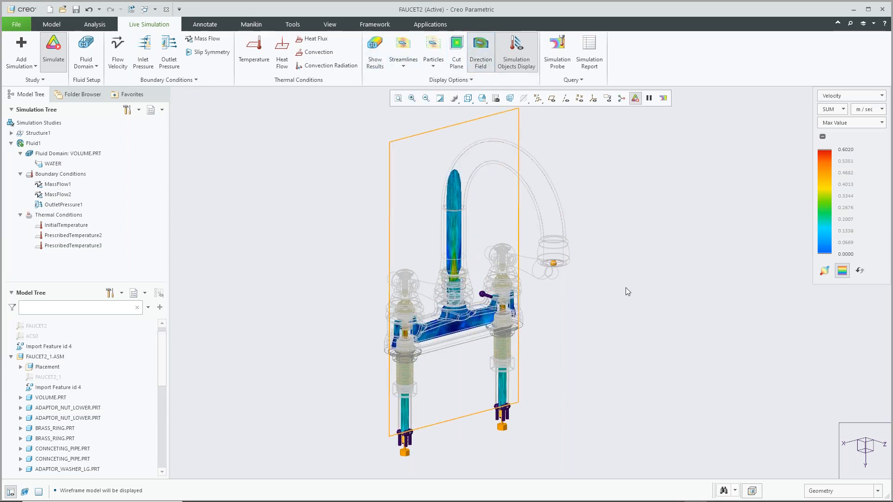
{"action": "mouse_move", "coordinate": [626, 288]}
{"action": "middle_mouse_down"}
{"action": "mouse_move", "coordinate": [598, 303]}
{"action": "mouse_move", "coordinate": [594, 285]}
{"action": "middle_mouse_up"}
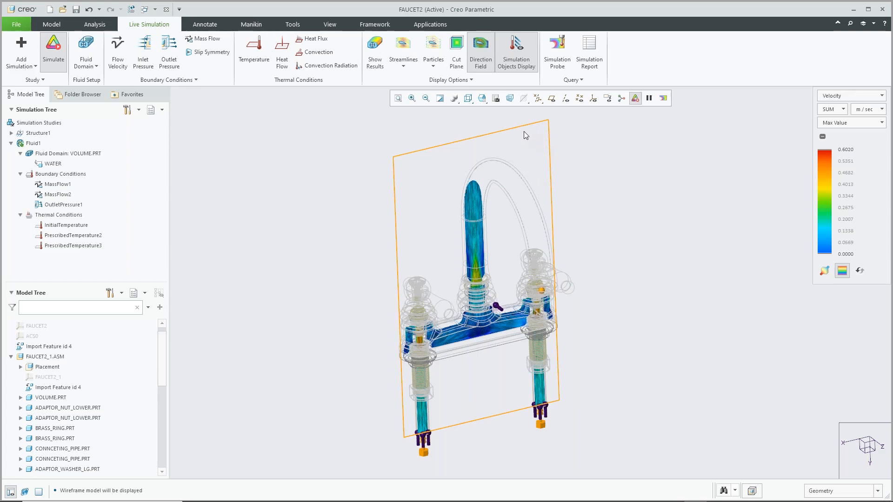
Replace the direction field with streamlines and examine the flow paths in the faucet base up close.
{"action": "left_click", "coordinate": [480, 55]}
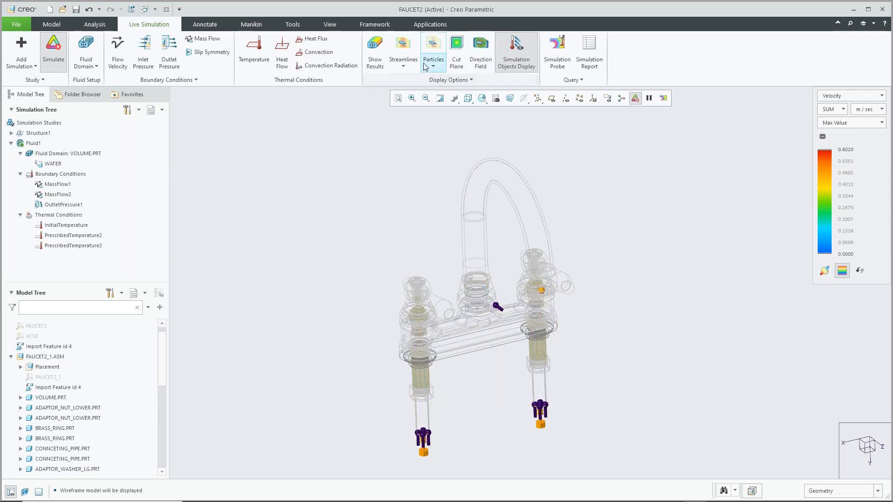
{"action": "left_click", "coordinate": [403, 51]}
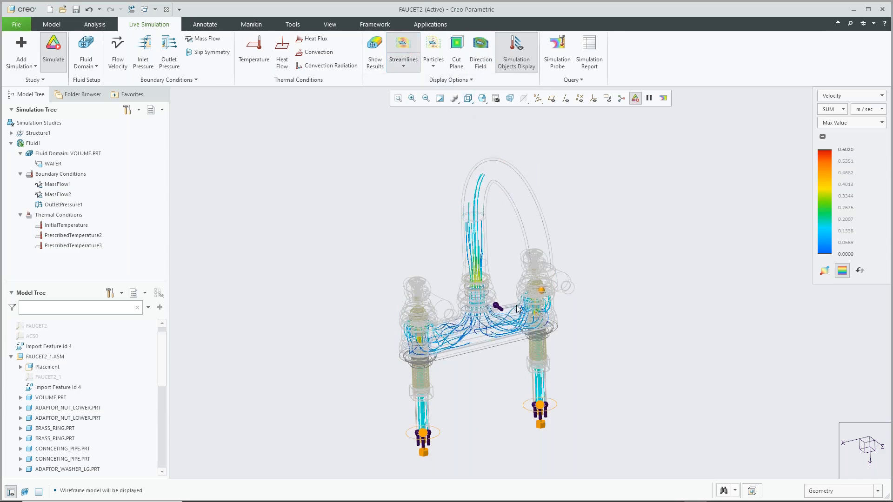
{"action": "scroll", "coordinate": [473, 335], "scroll_direction": "down", "scroll_amount": 2}
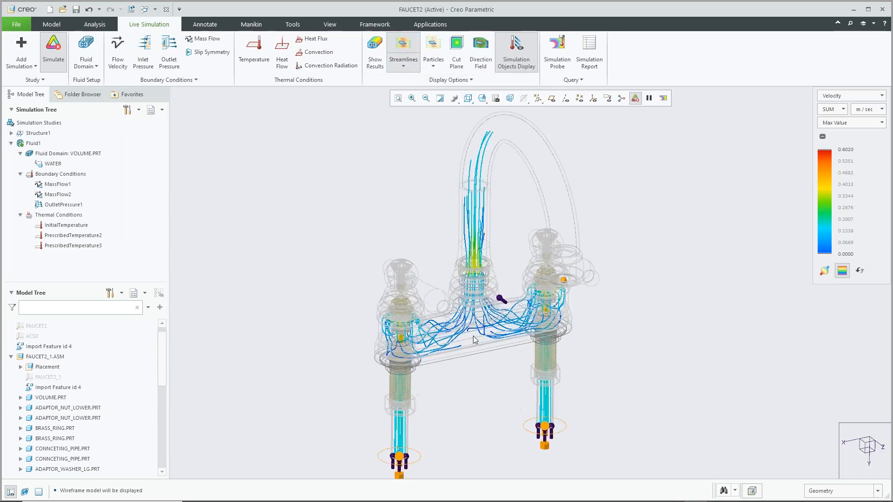
{"action": "scroll", "coordinate": [473, 335], "scroll_direction": "down", "scroll_amount": 2}
{"action": "scroll", "coordinate": [450, 322], "scroll_direction": "down", "scroll_amount": 2}
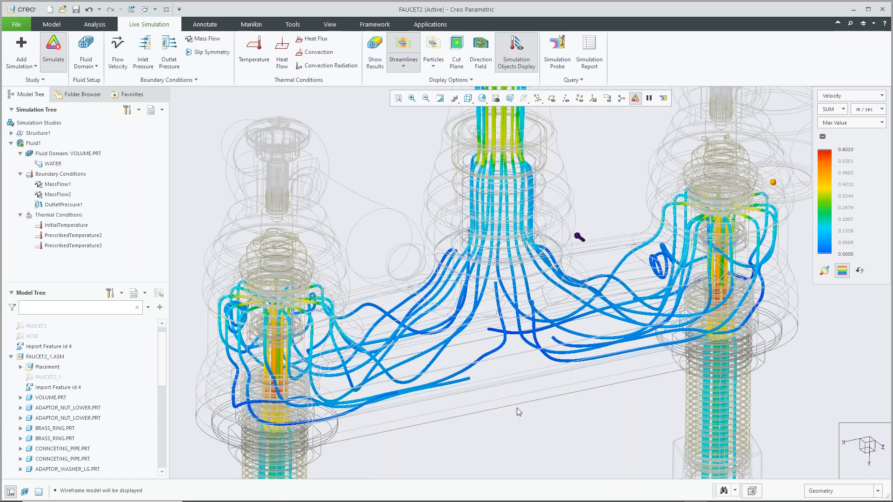
{"action": "scroll", "coordinate": [517, 408], "scroll_direction": "down", "scroll_amount": 2}
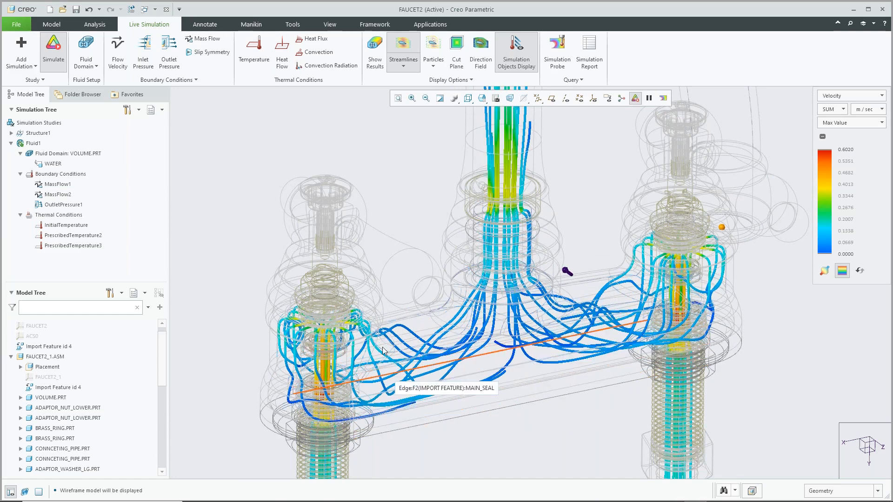
Review the streamlines animation options, then close them unchanged and view the whole faucet.
{"action": "left_click", "coordinate": [662, 99]}
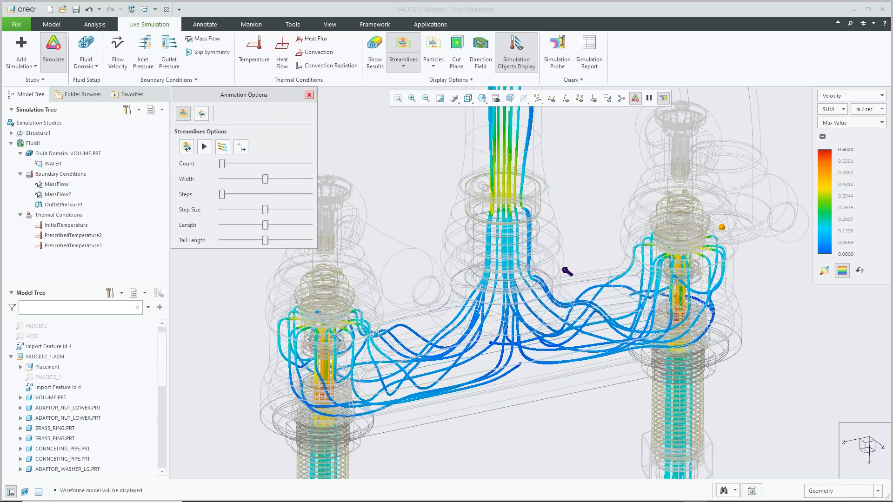
{"action": "left_click", "coordinate": [309, 95]}
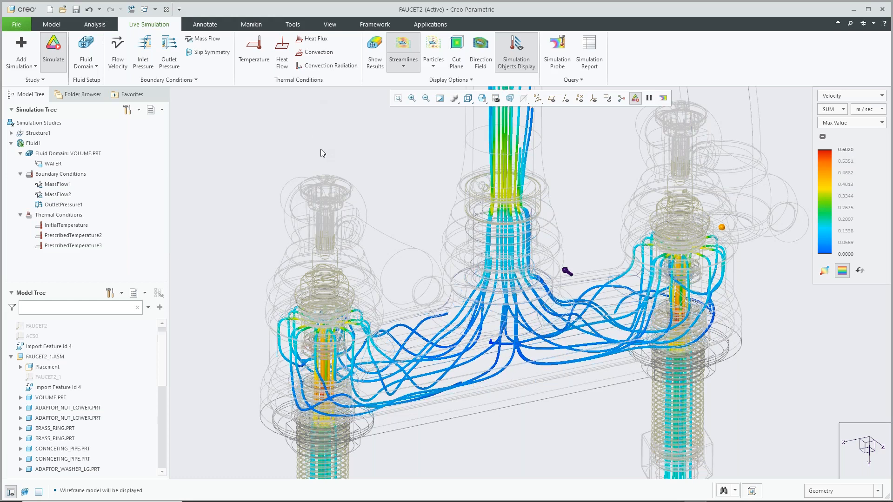
{"action": "scroll", "coordinate": [406, 203], "scroll_direction": "down", "scroll_amount": 6}
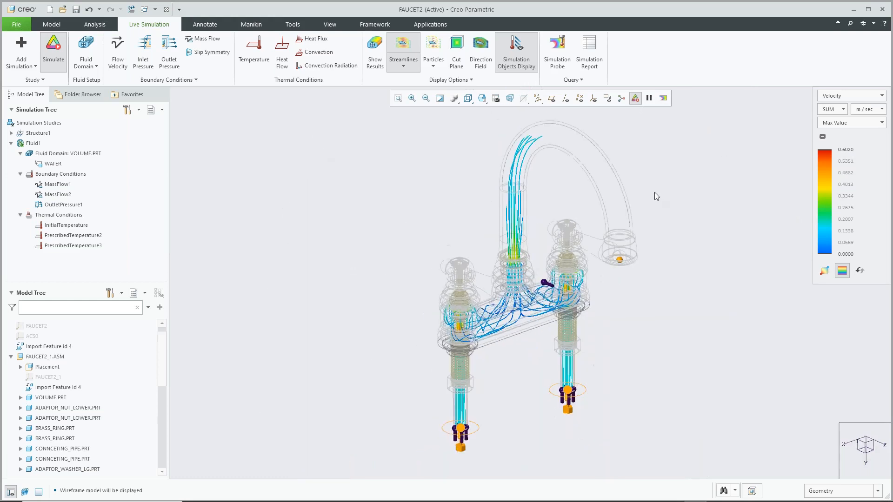